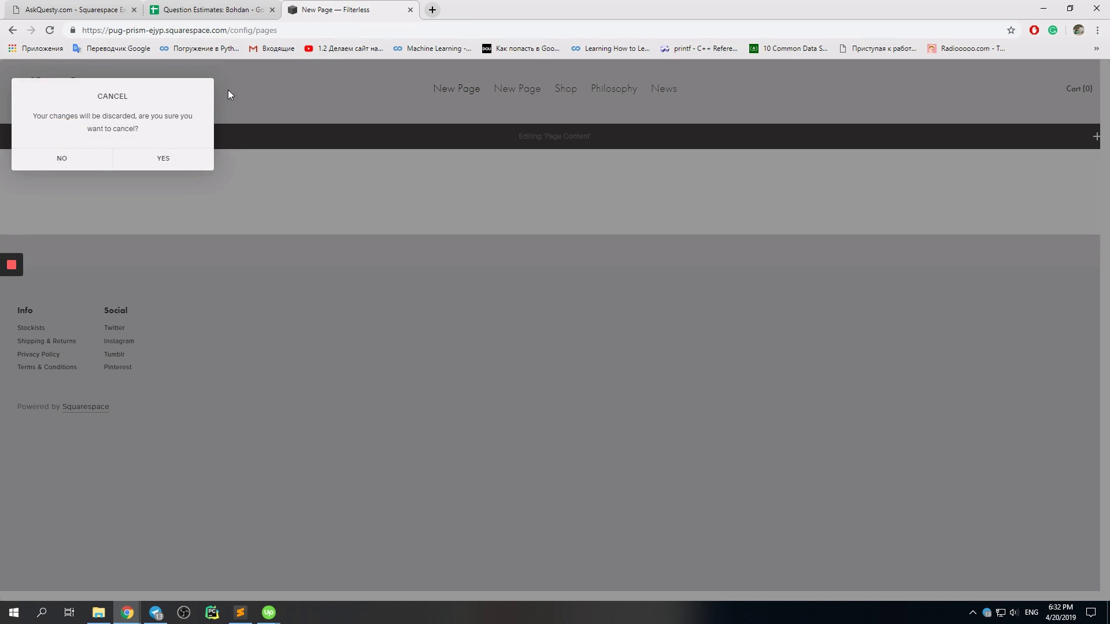
- Discard the unsaved blank-page edits and return to the main site menu
{"action": "left_click", "coordinate": [157, 156]}
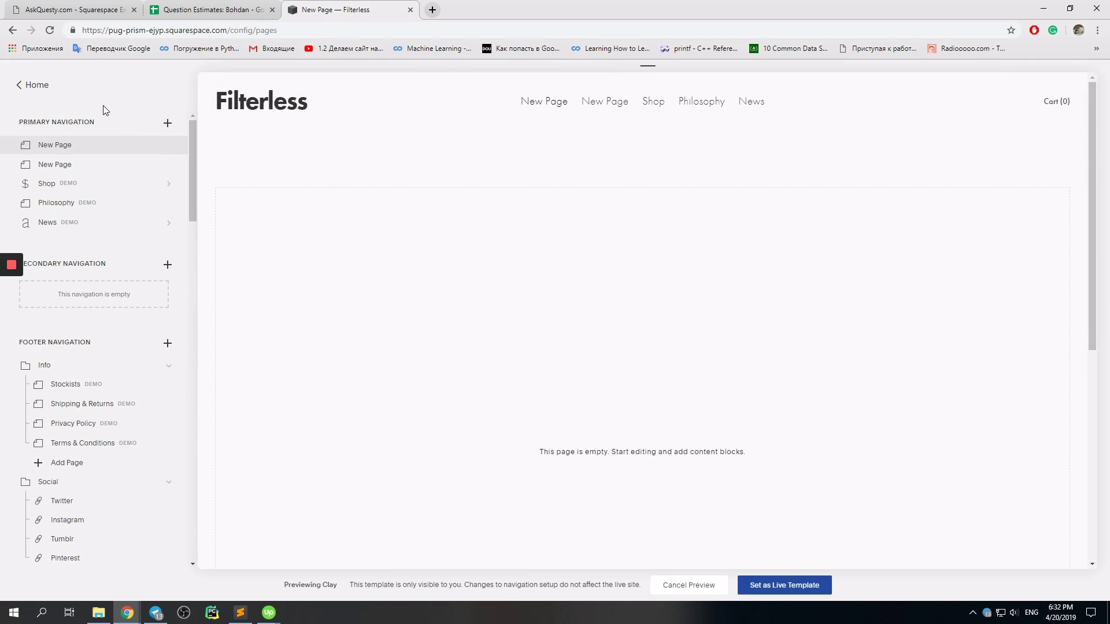
{"action": "left_click", "coordinate": [20, 85]}
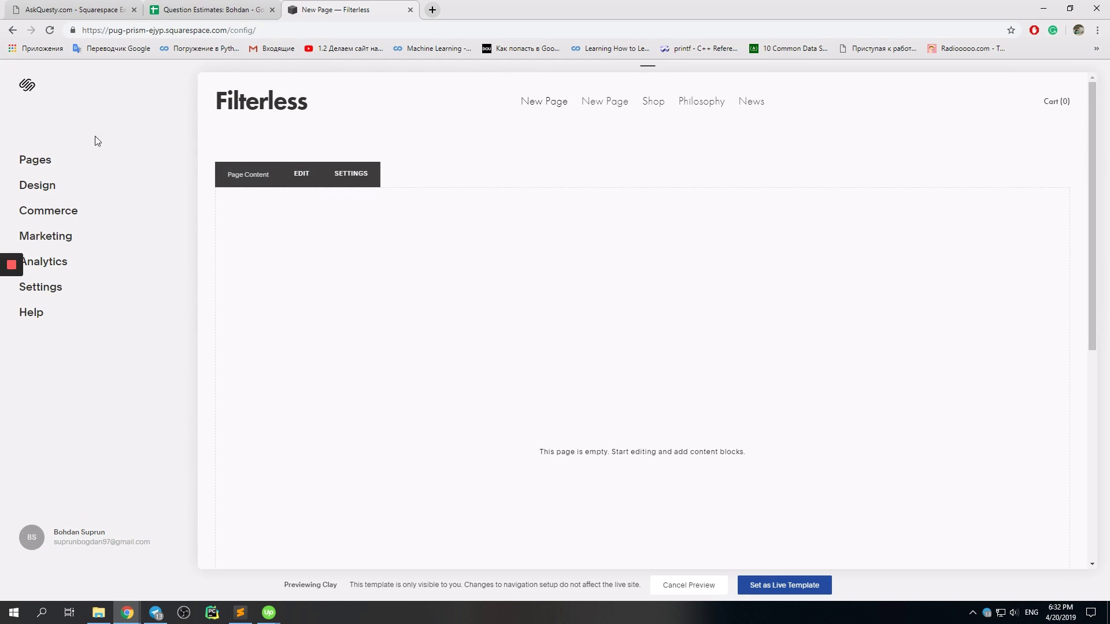
{"action": "mouse_move", "coordinate": [262, 101]}
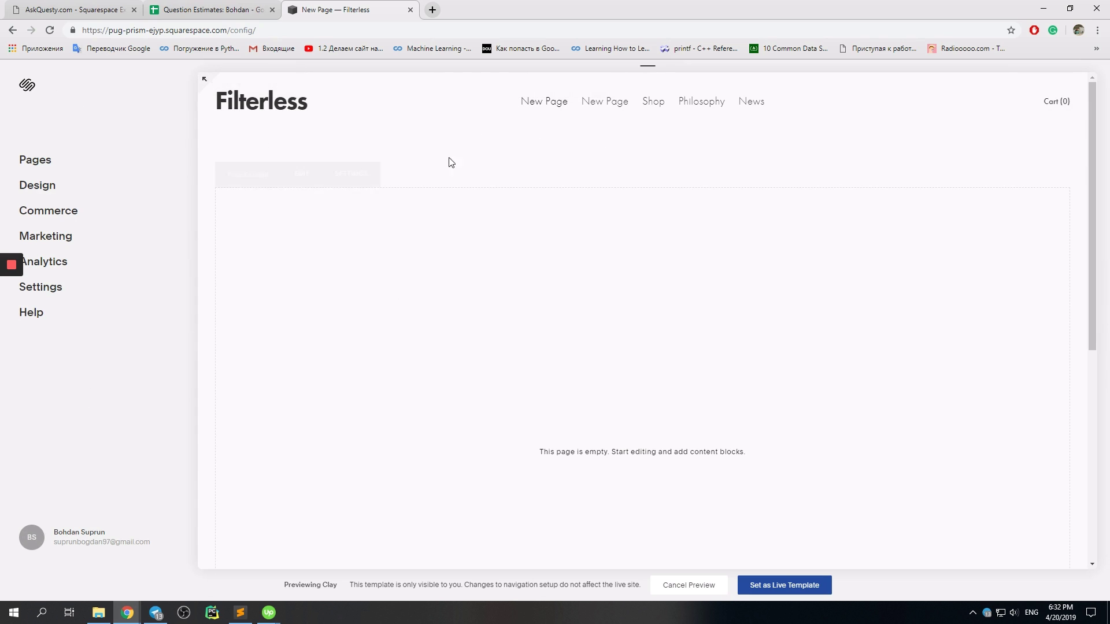
- Start a new page from the Pages list under Primary Navigation
{"action": "left_click", "coordinate": [31, 164]}
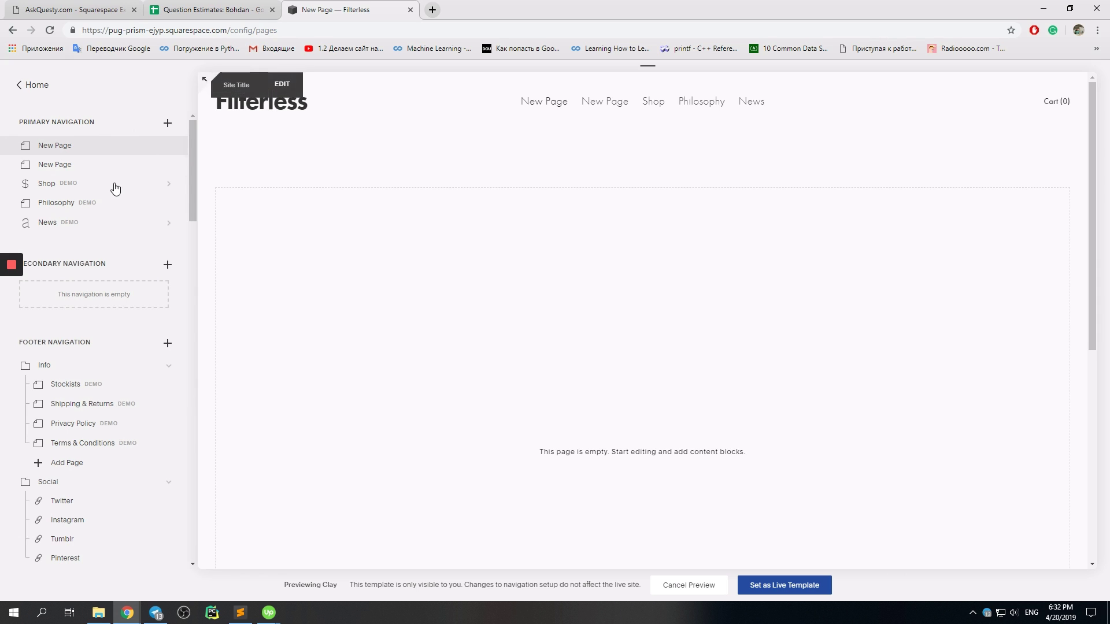
{"action": "left_click", "coordinate": [168, 126]}
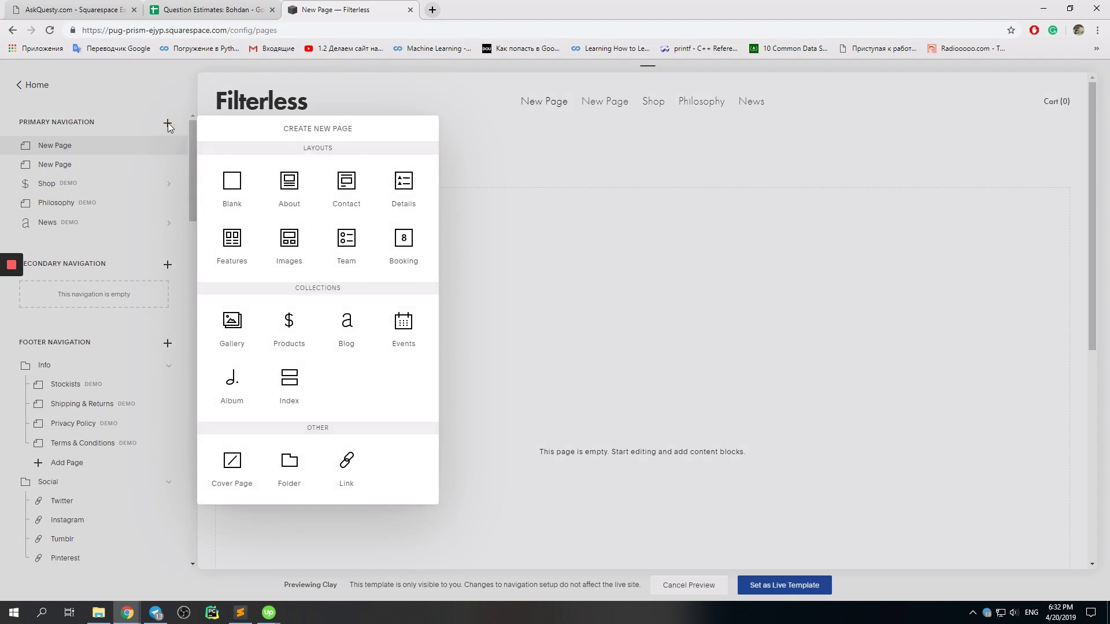
{"action": "left_click", "coordinate": [169, 126]}
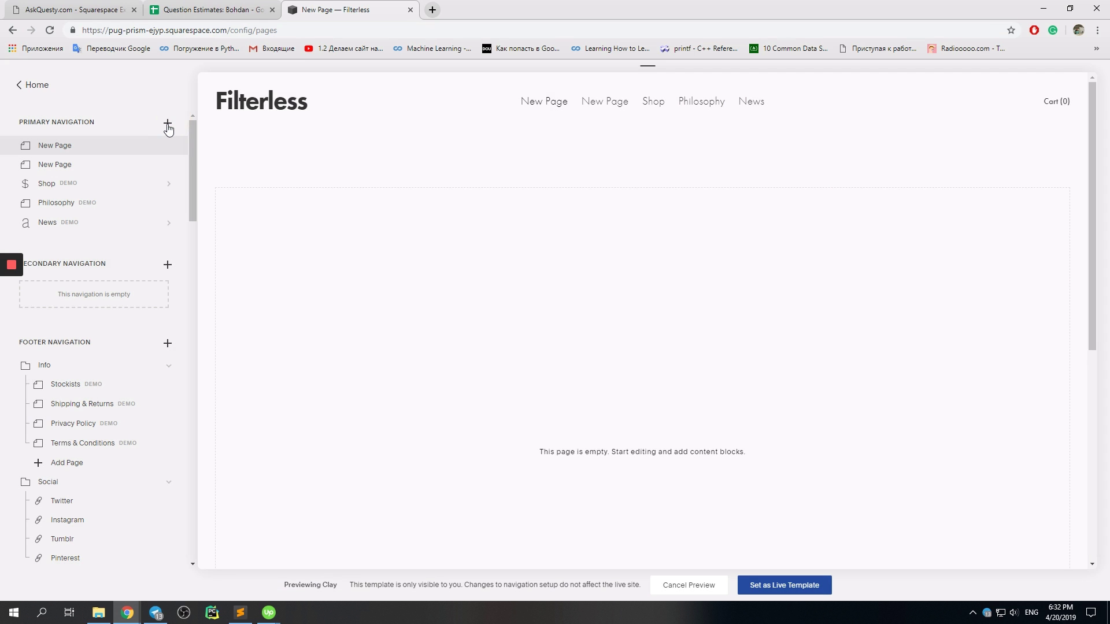
{"action": "left_click", "coordinate": [168, 126]}
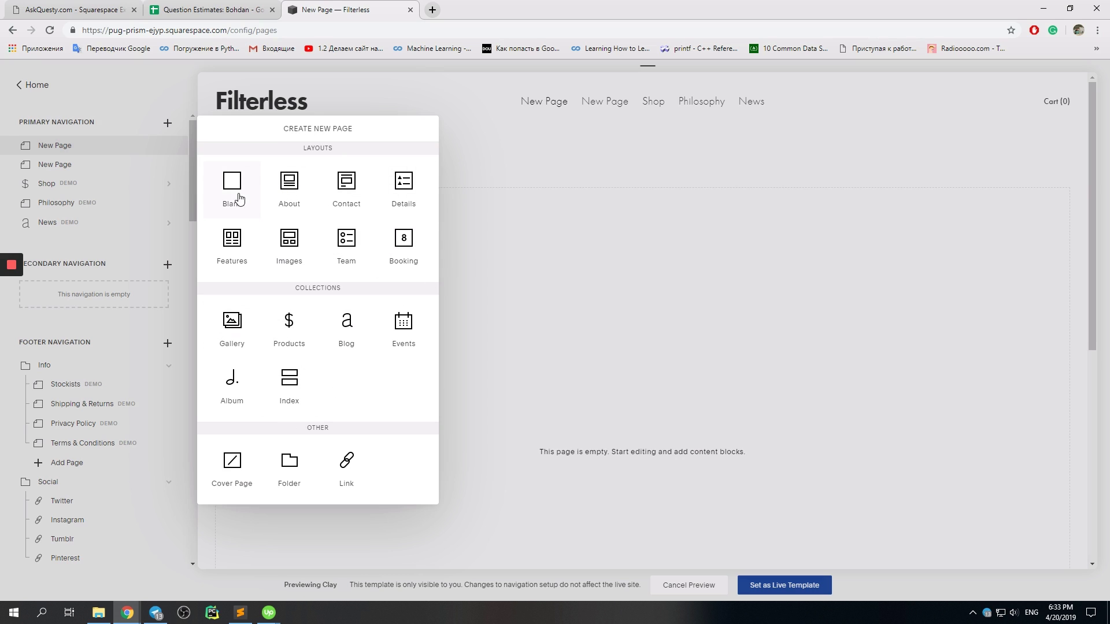
- Create the page with the Team layout in Four Columns, keeping the default name
{"action": "left_click", "coordinate": [347, 239]}
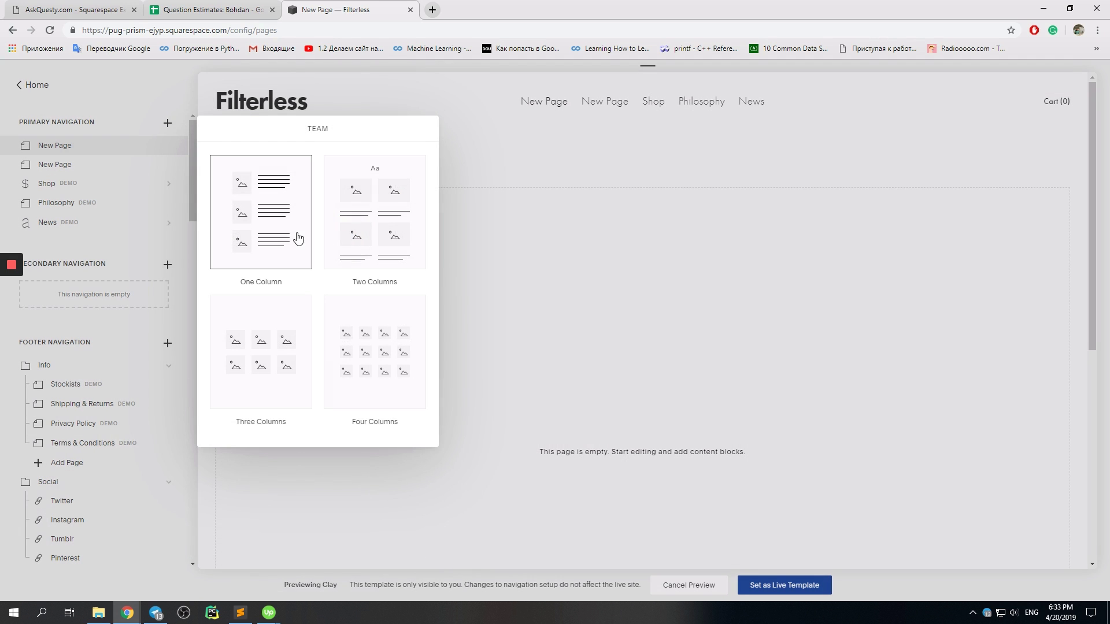
{"action": "left_click", "coordinate": [354, 328]}
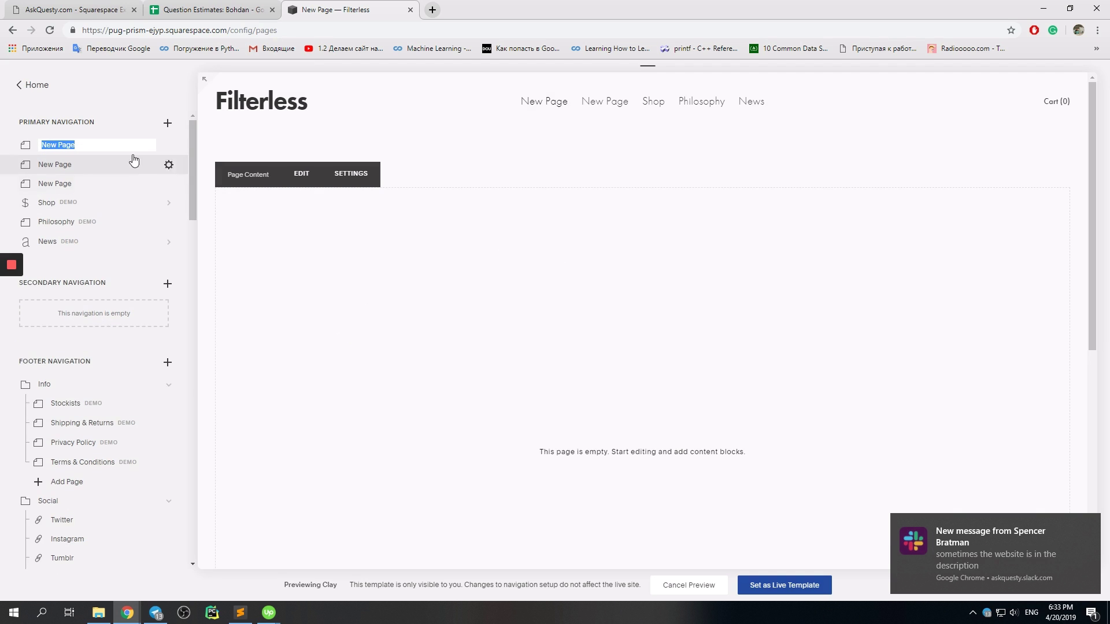
{"action": "left_click", "coordinate": [173, 147]}
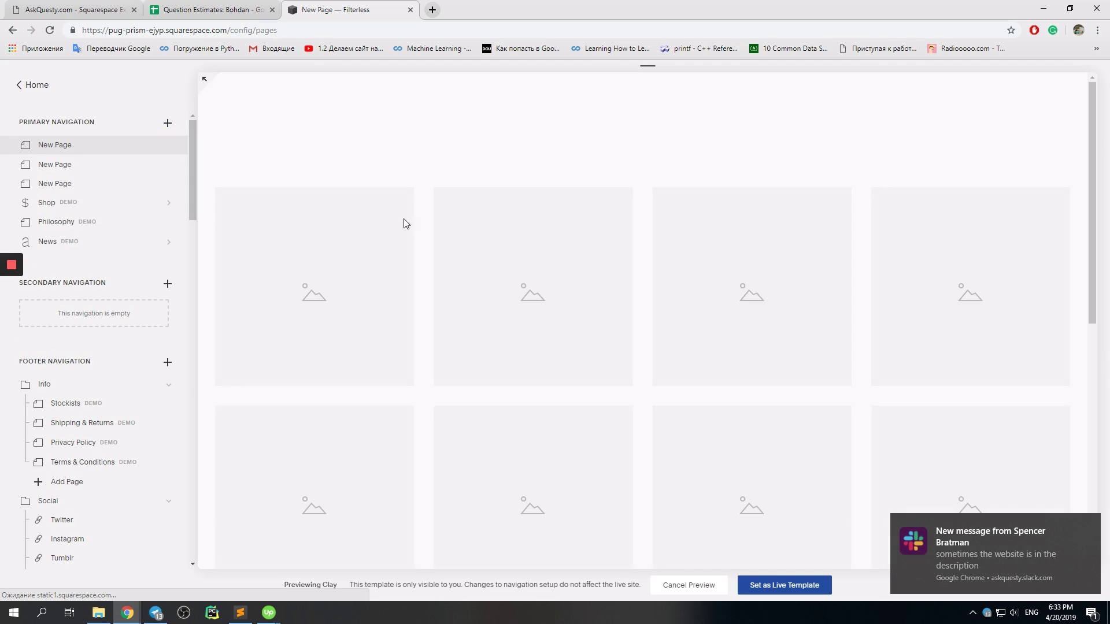
{"action": "scroll", "coordinate": [559, 285], "scroll_direction": "down", "scroll_amount": 1}
{"action": "scroll", "coordinate": [521, 280], "scroll_direction": "up", "scroll_amount": 1}
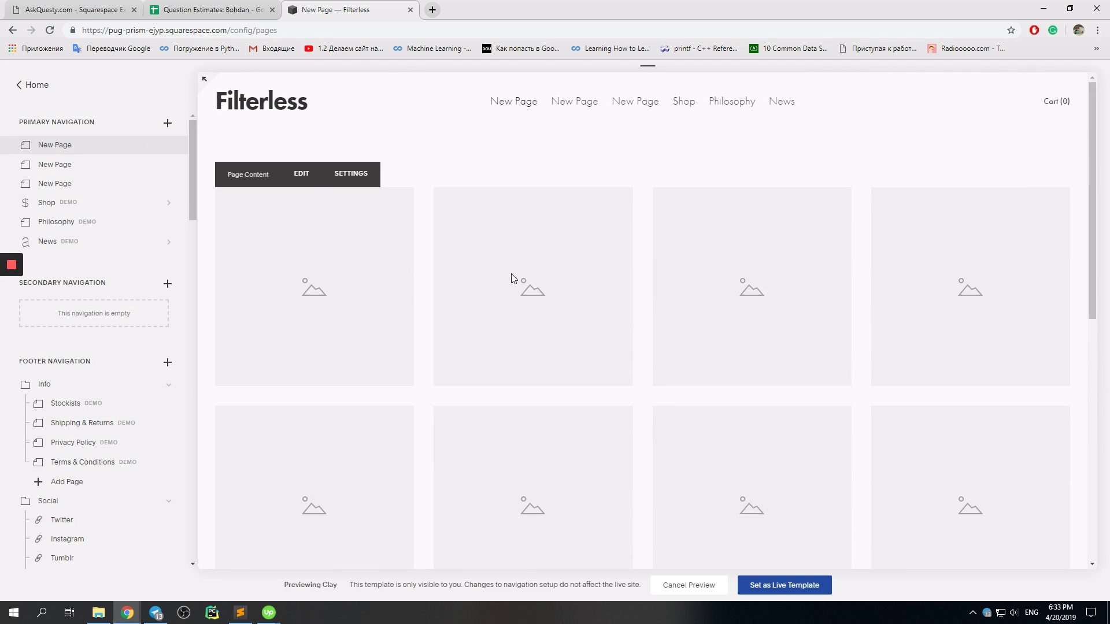
{"action": "left_click", "coordinate": [301, 178]}
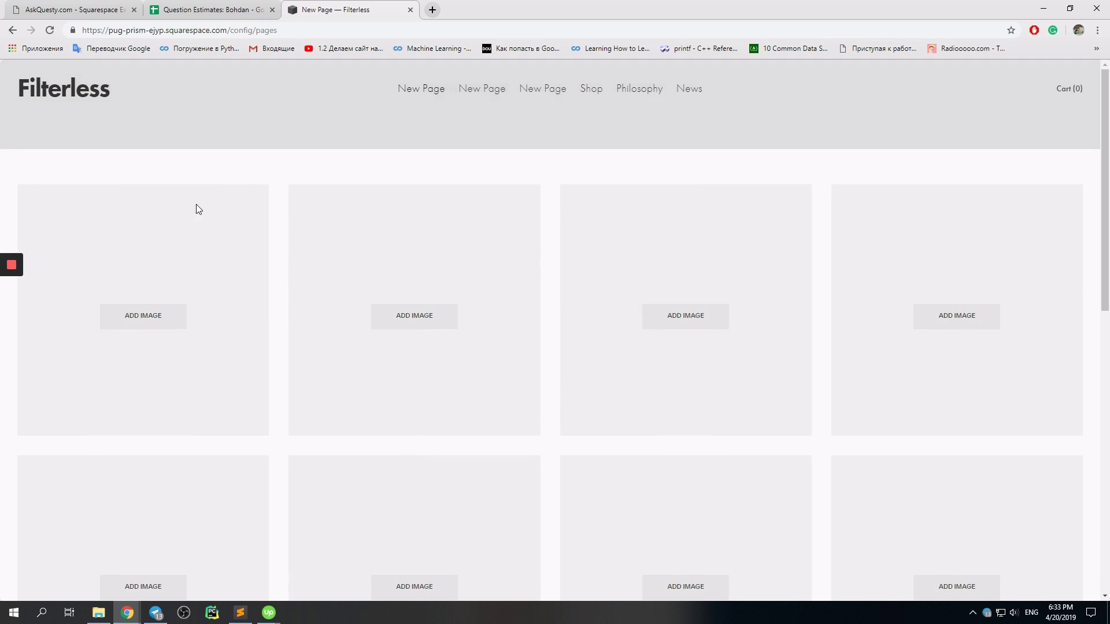
{"action": "left_click", "coordinate": [69, 136]}
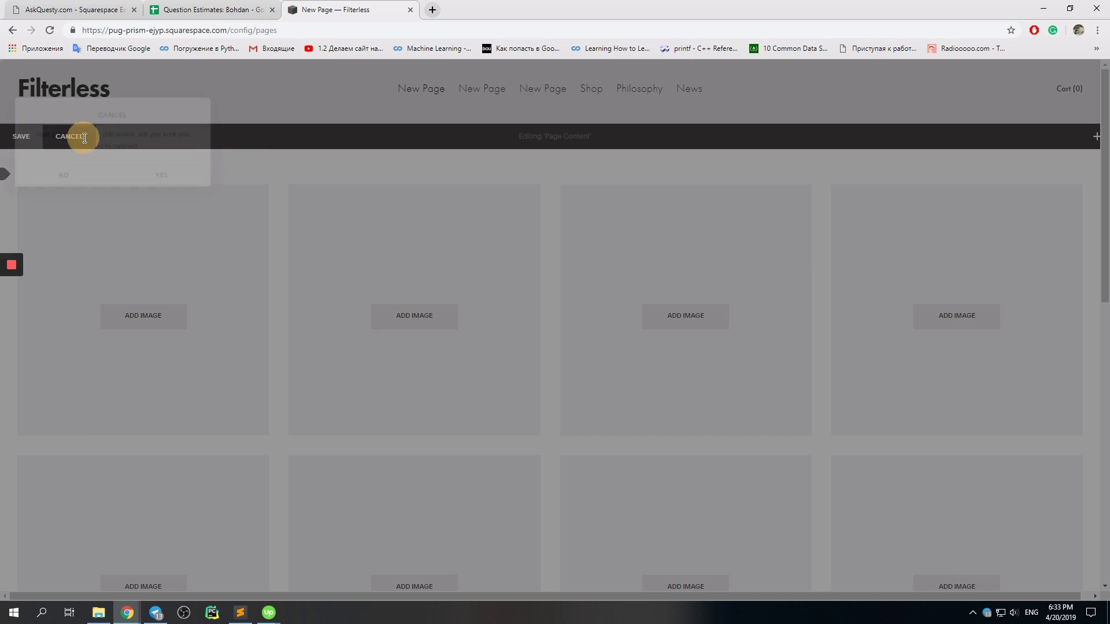
{"action": "left_click", "coordinate": [152, 175]}
{"action": "left_click", "coordinate": [197, 177]}
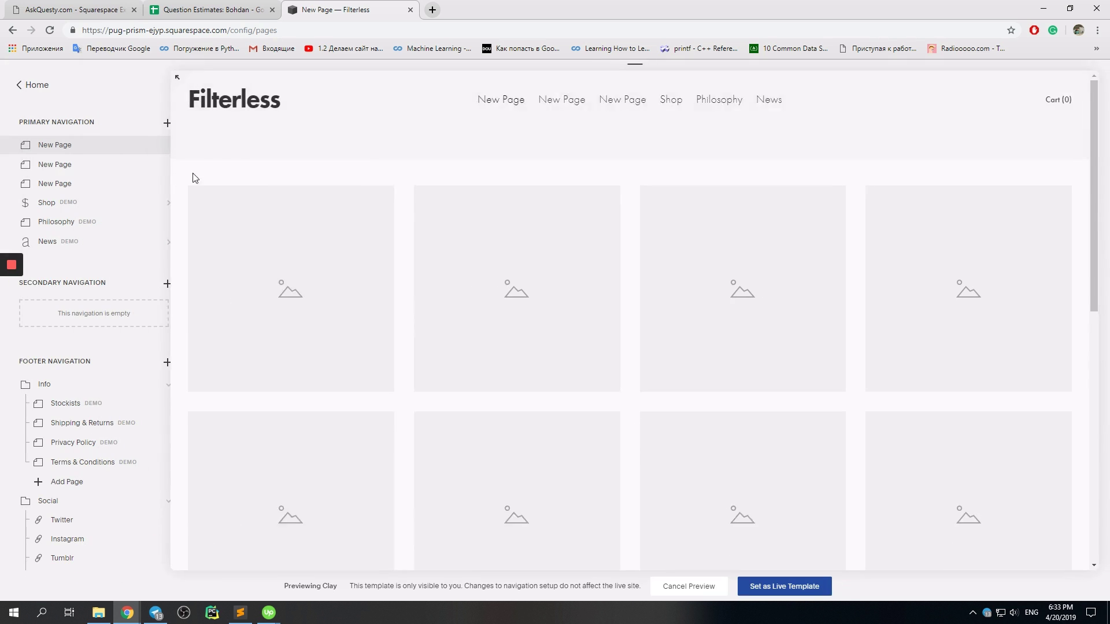
{"action": "left_click", "coordinate": [168, 125]}
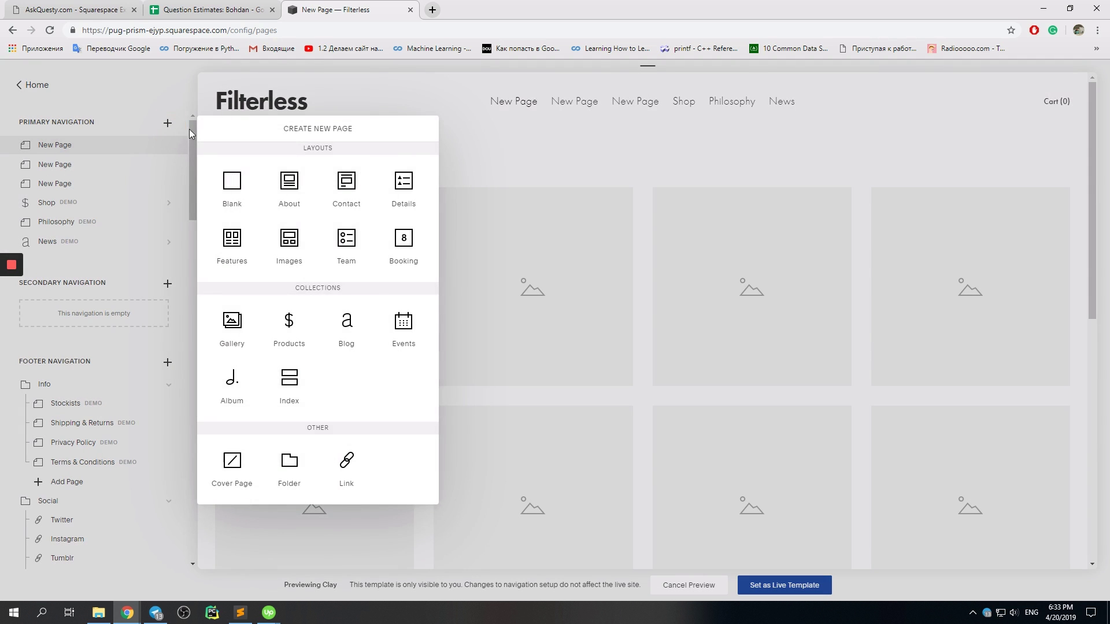
{"action": "left_click", "coordinate": [192, 119]}
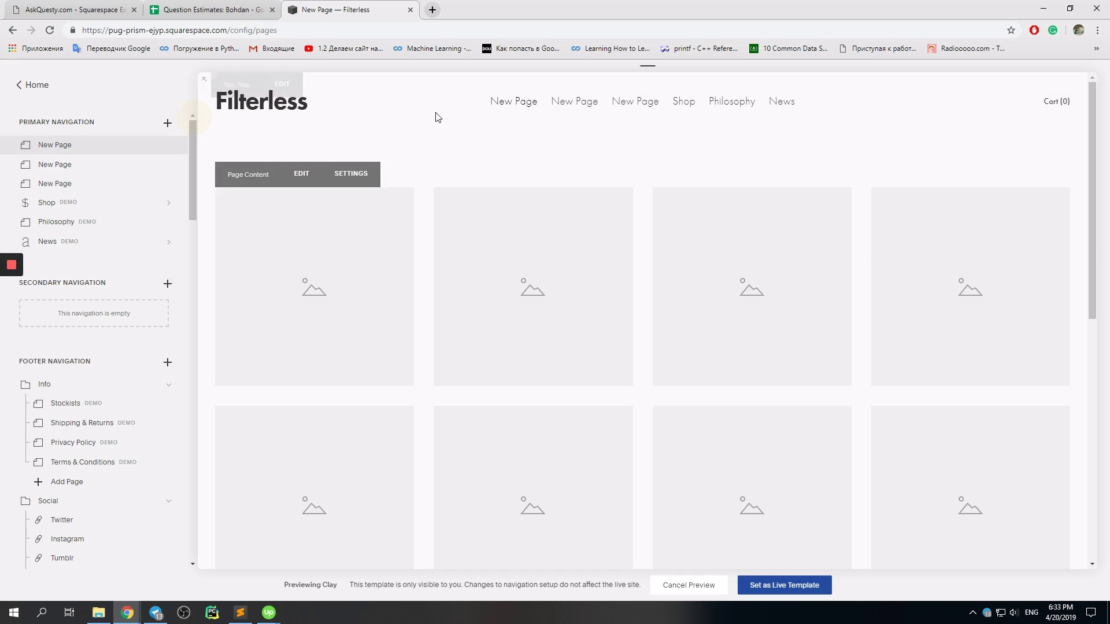
- Go to the site's homepage via the site title
{"action": "left_click", "coordinate": [248, 118]}
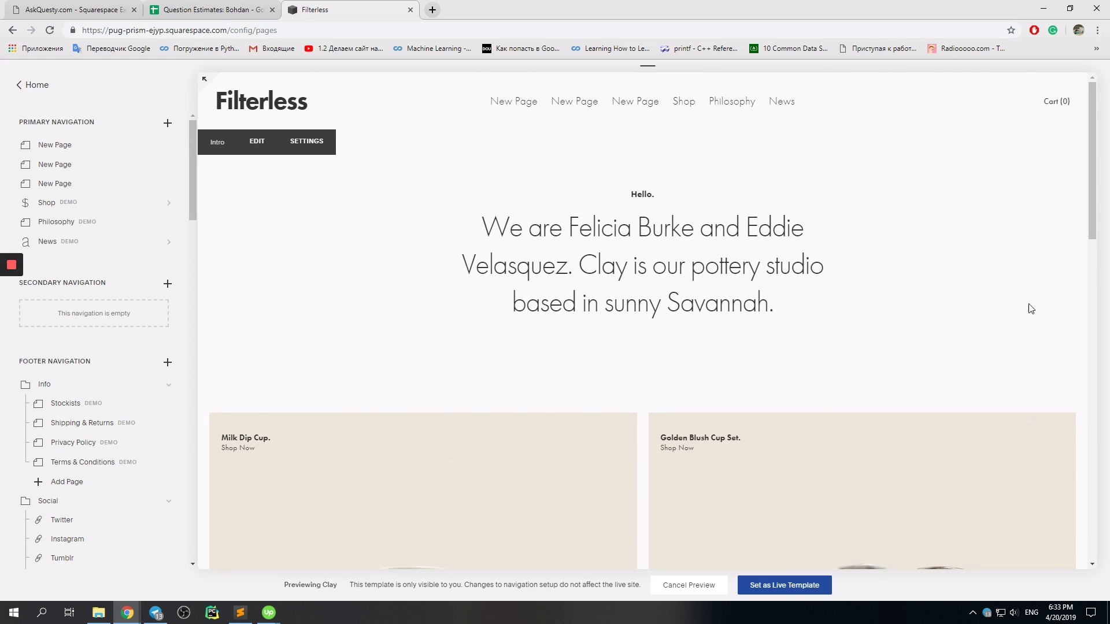
{"action": "scroll", "coordinate": [1033, 330], "scroll_direction": "down", "scroll_amount": 1}
{"action": "scroll", "coordinate": [1006, 260], "scroll_direction": "up", "scroll_amount": 1}
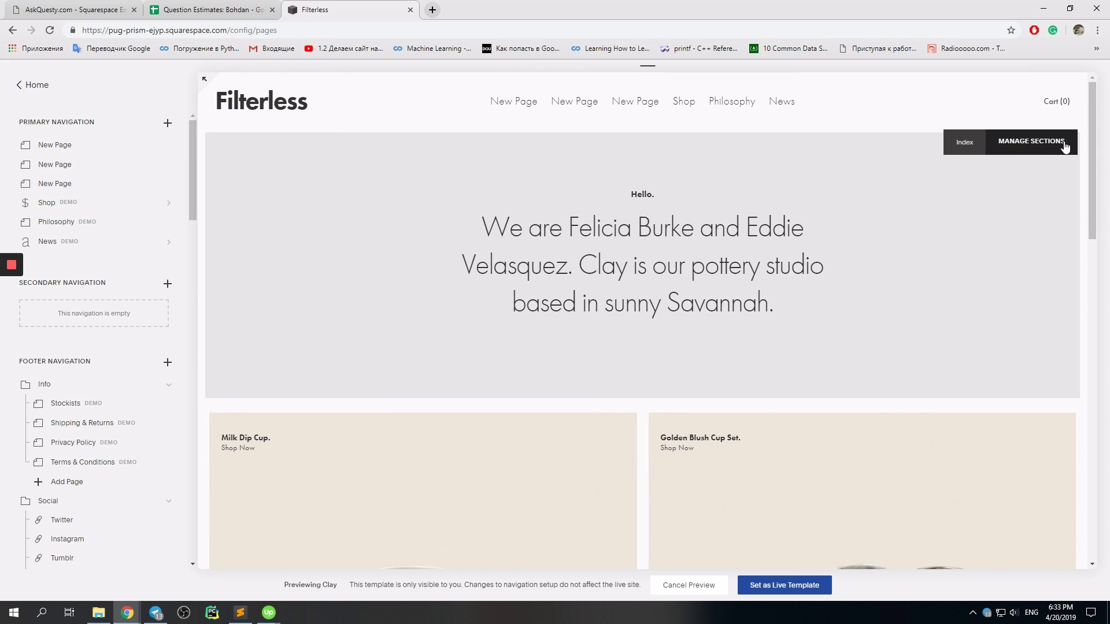
- Remove the pottery product grid section from the home page in Manage Sections
{"action": "left_click", "coordinate": [1037, 141]}
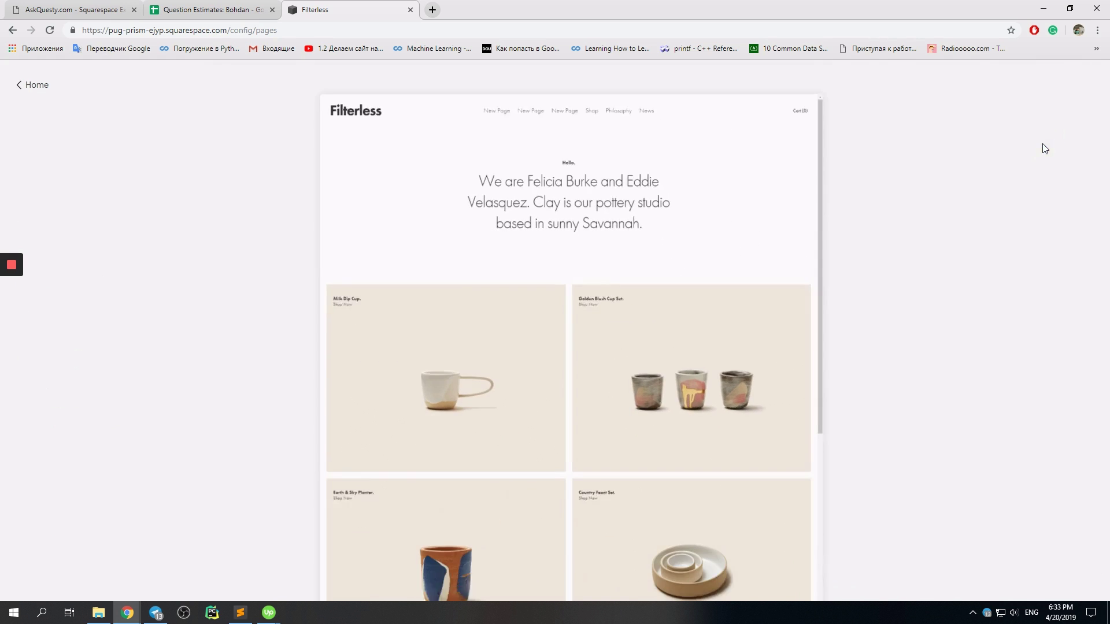
{"action": "scroll", "coordinate": [640, 218], "scroll_direction": "down", "scroll_amount": 2}
{"action": "scroll", "coordinate": [640, 225], "scroll_direction": "down", "scroll_amount": 2}
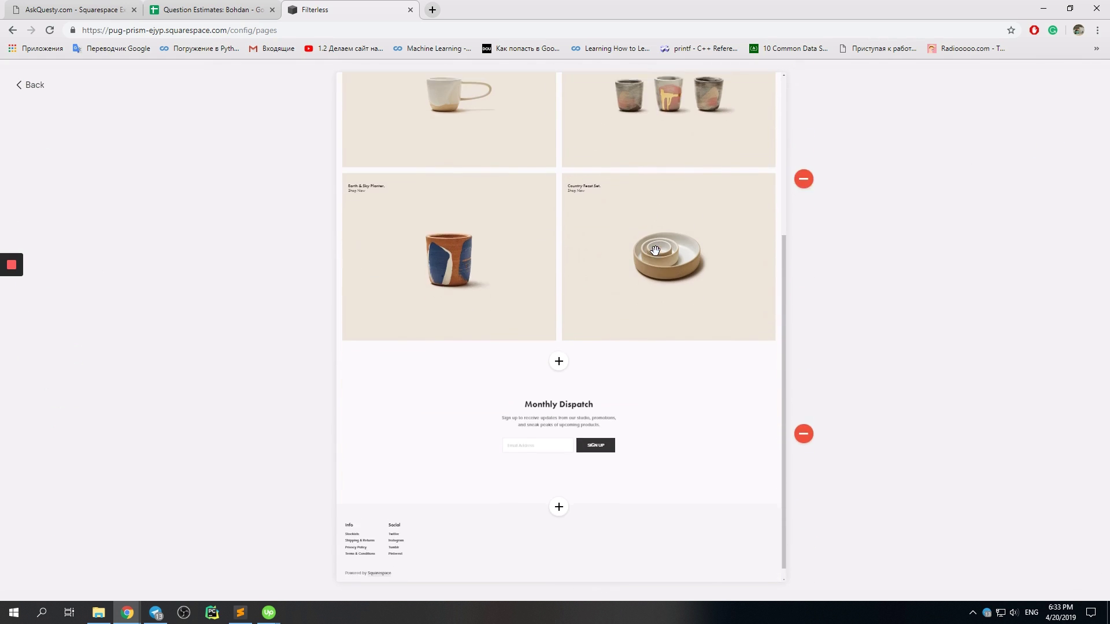
{"action": "scroll", "coordinate": [642, 270], "scroll_direction": "up", "scroll_amount": 2}
{"action": "scroll", "coordinate": [623, 186], "scroll_direction": "up", "scroll_amount": 2}
{"action": "scroll", "coordinate": [622, 185], "scroll_direction": "down", "scroll_amount": 2}
{"action": "scroll", "coordinate": [607, 260], "scroll_direction": "down", "scroll_amount": 2}
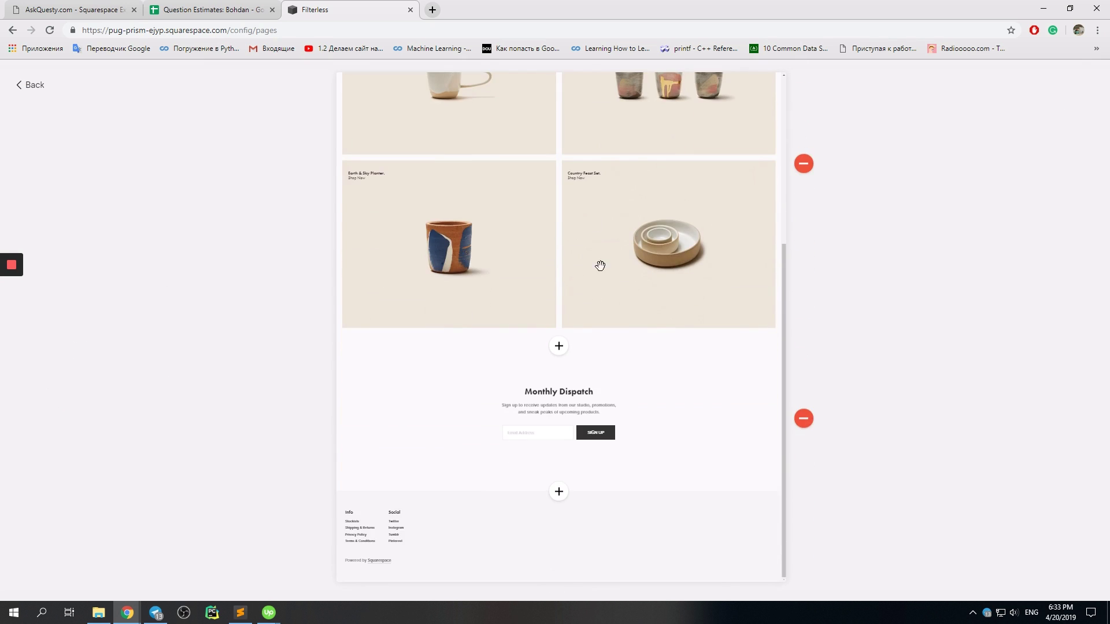
{"action": "scroll", "coordinate": [605, 272], "scroll_direction": "up", "scroll_amount": 3}
{"action": "scroll", "coordinate": [562, 285], "scroll_direction": "up", "scroll_amount": 1}
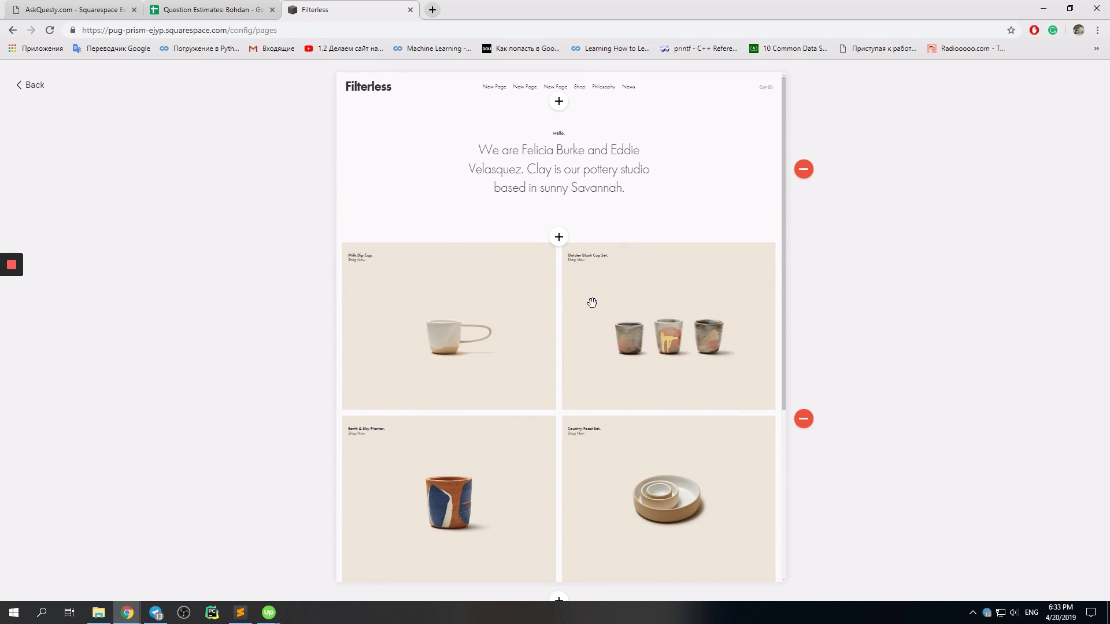
{"action": "left_click", "coordinate": [803, 420]}
{"action": "left_click", "coordinate": [854, 458]}
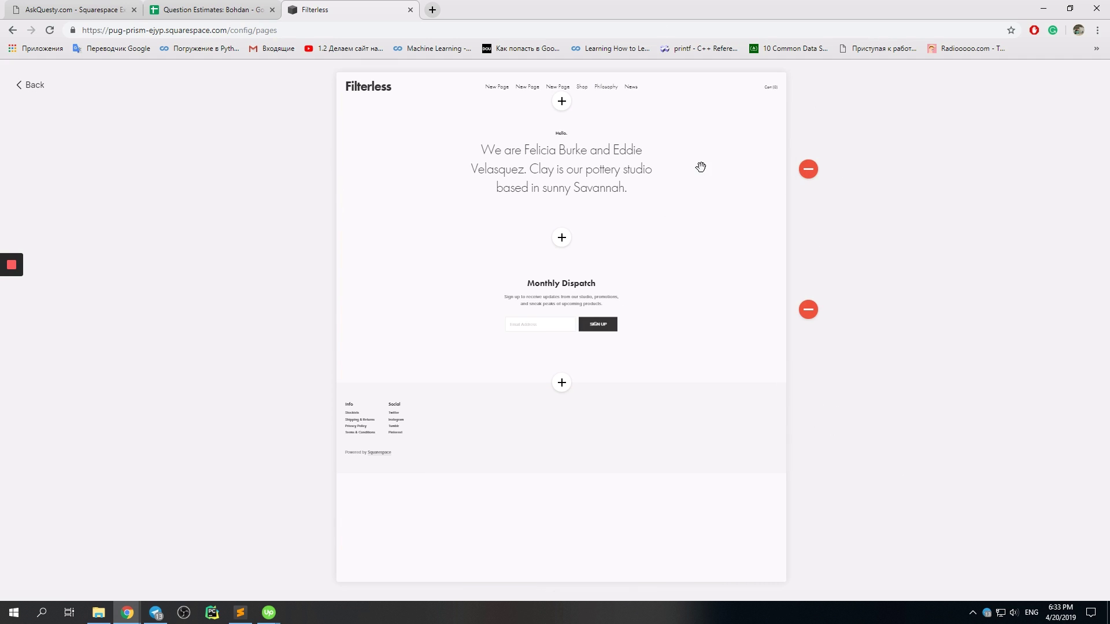
- Add a Contact section using the Small Map layout
{"action": "left_click", "coordinate": [562, 237]}
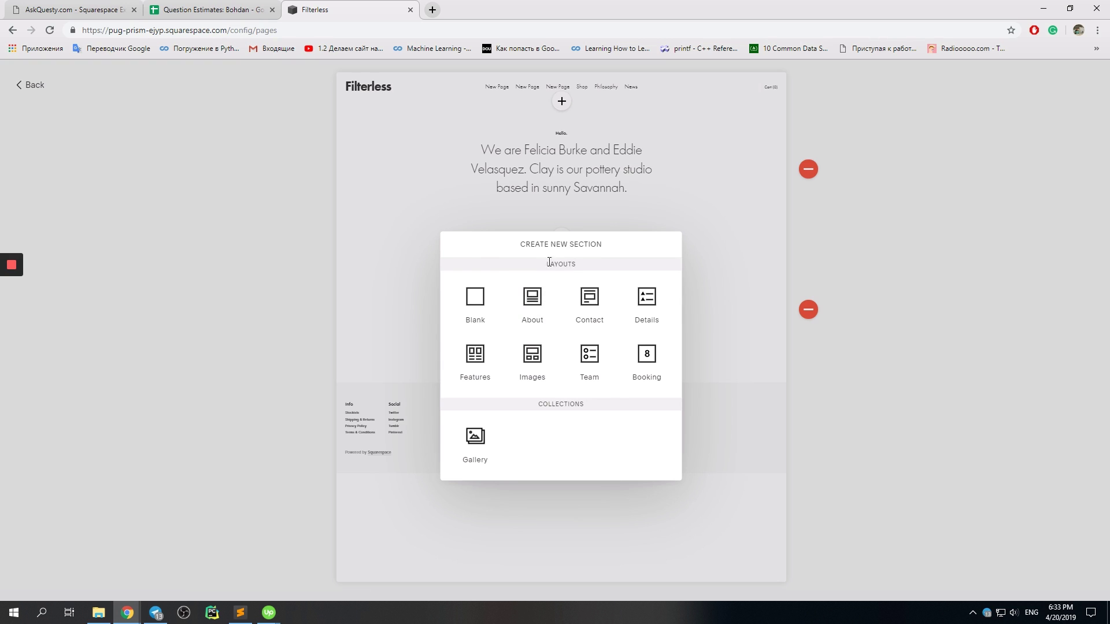
{"action": "left_click_drag", "start_coordinate": [545, 264], "coordinate": [595, 264]}
{"action": "left_click", "coordinate": [595, 313]}
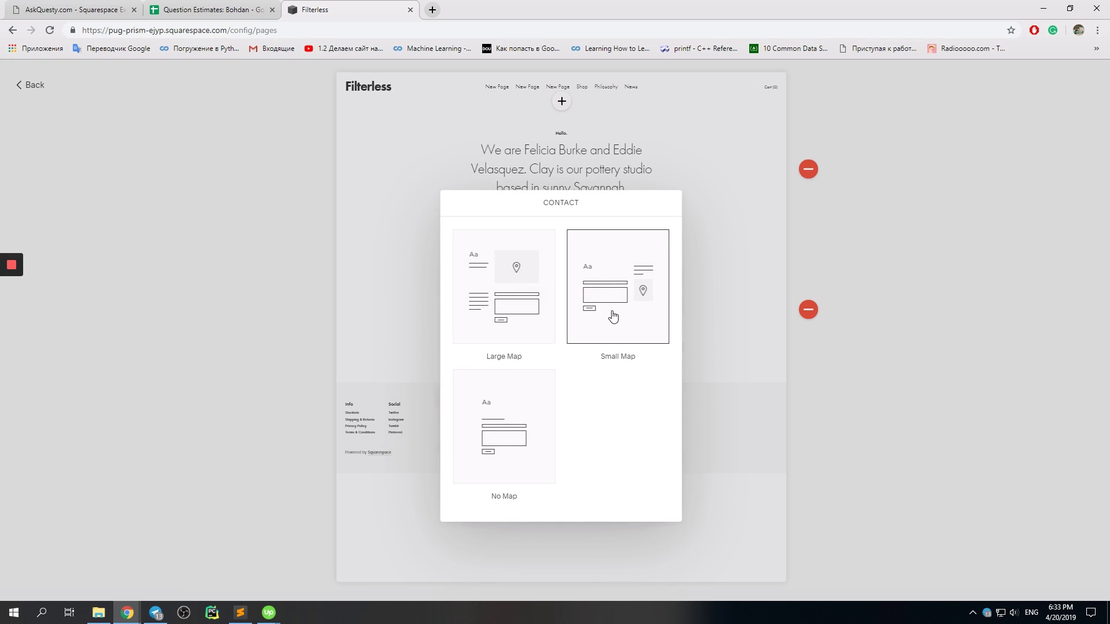
{"action": "left_click", "coordinate": [613, 314]}
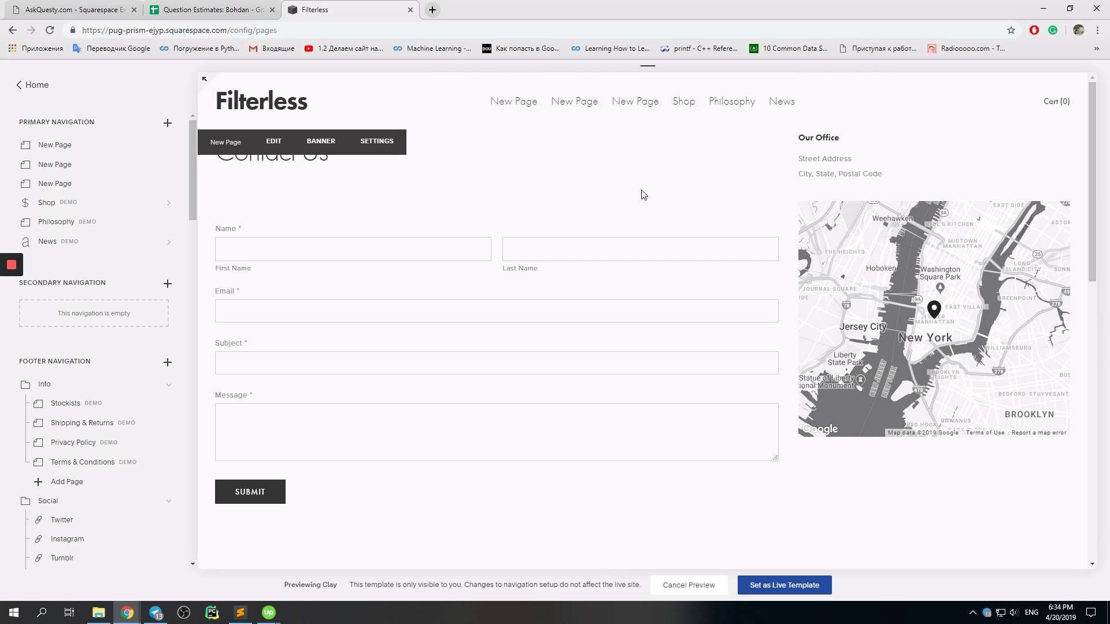
{"action": "scroll", "coordinate": [641, 195], "scroll_direction": "down", "scroll_amount": 2}
{"action": "scroll", "coordinate": [681, 384], "scroll_direction": "up", "scroll_amount": 2}
{"action": "scroll", "coordinate": [682, 384], "scroll_direction": "down", "scroll_amount": 5}
{"action": "scroll", "coordinate": [696, 358], "scroll_direction": "up", "scroll_amount": 4}
{"action": "scroll", "coordinate": [695, 358], "scroll_direction": "up", "scroll_amount": 2}
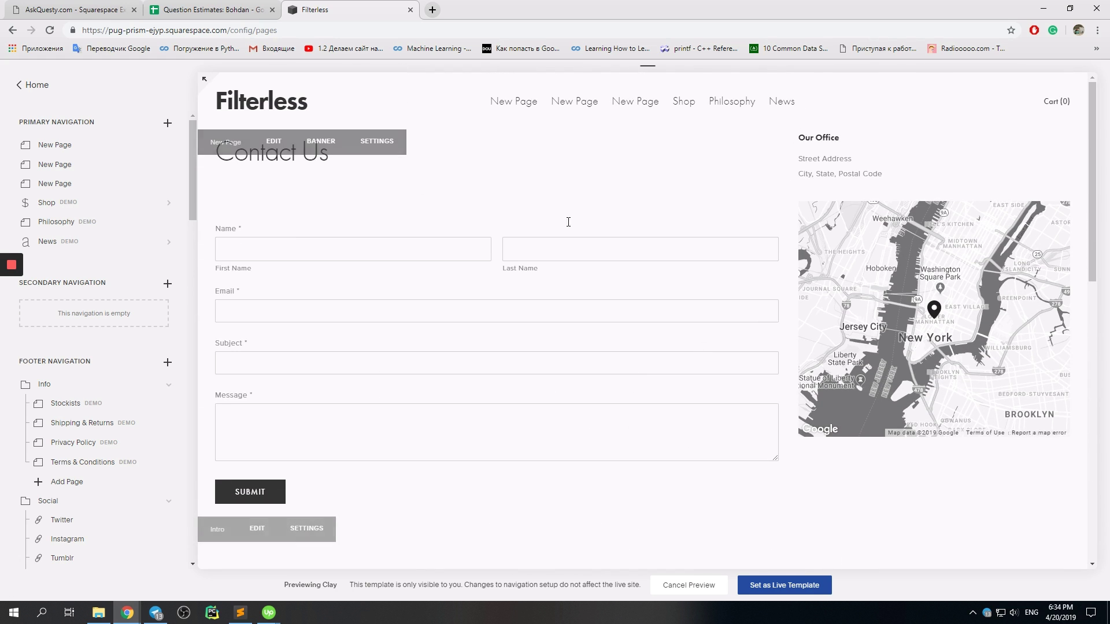
- Create a Blank page in primary navigation and start editing its content
{"action": "left_click", "coordinate": [167, 124]}
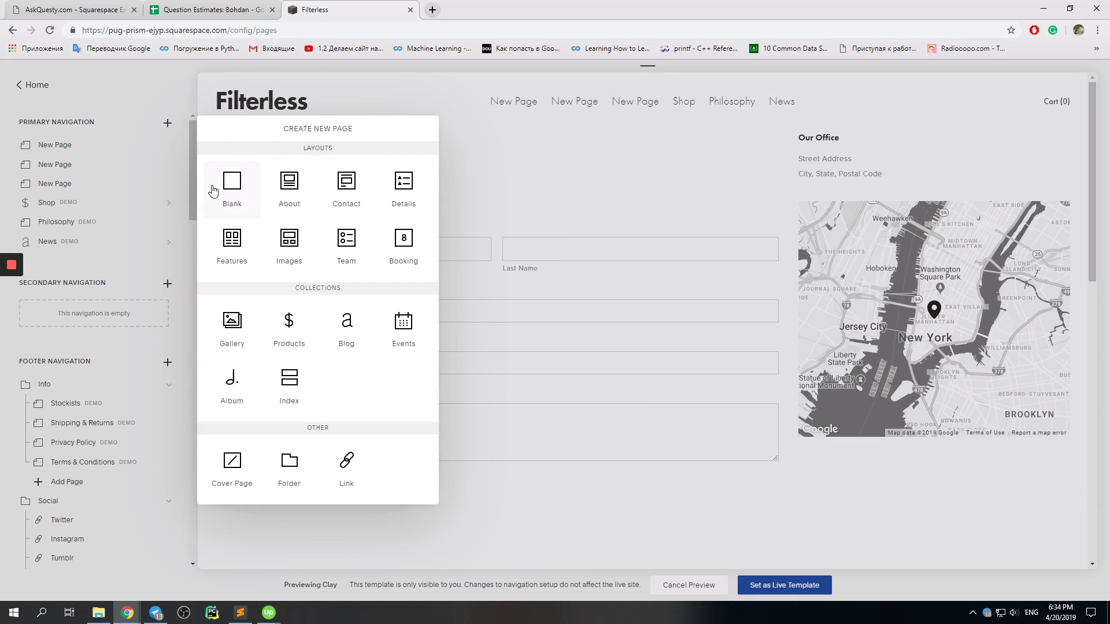
{"action": "left_click", "coordinate": [238, 197]}
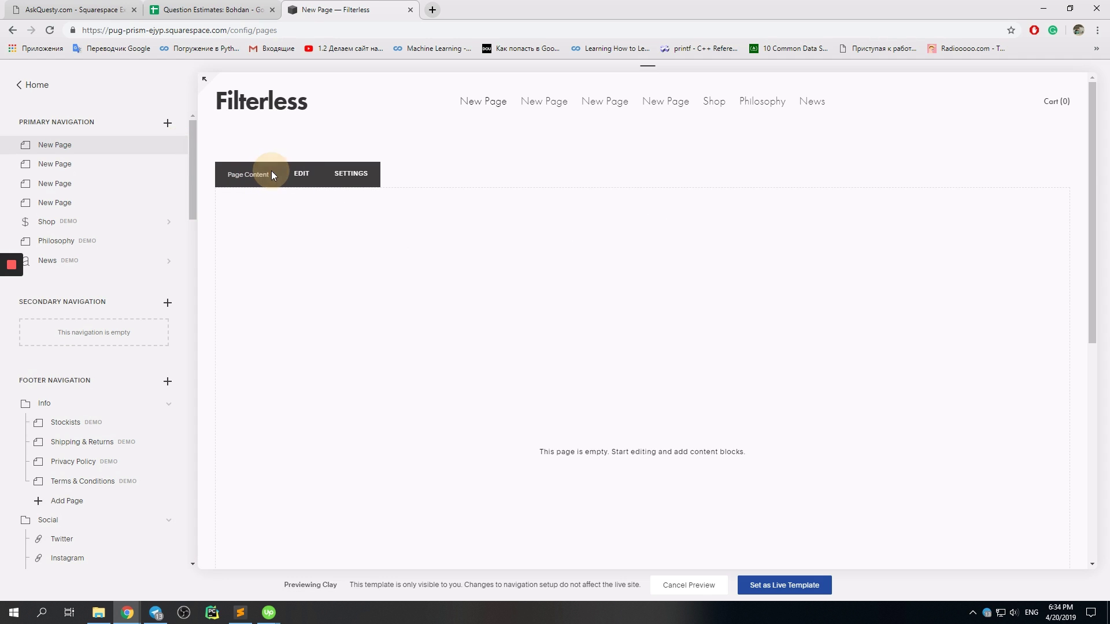
{"action": "left_click", "coordinate": [302, 173]}
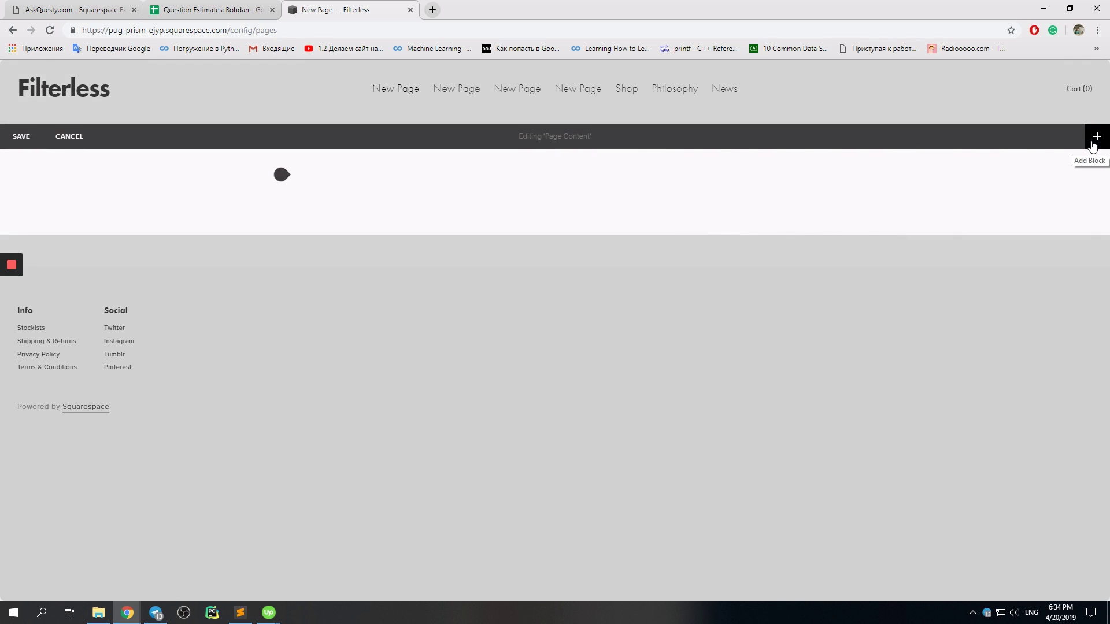
{"action": "left_click", "coordinate": [1095, 139]}
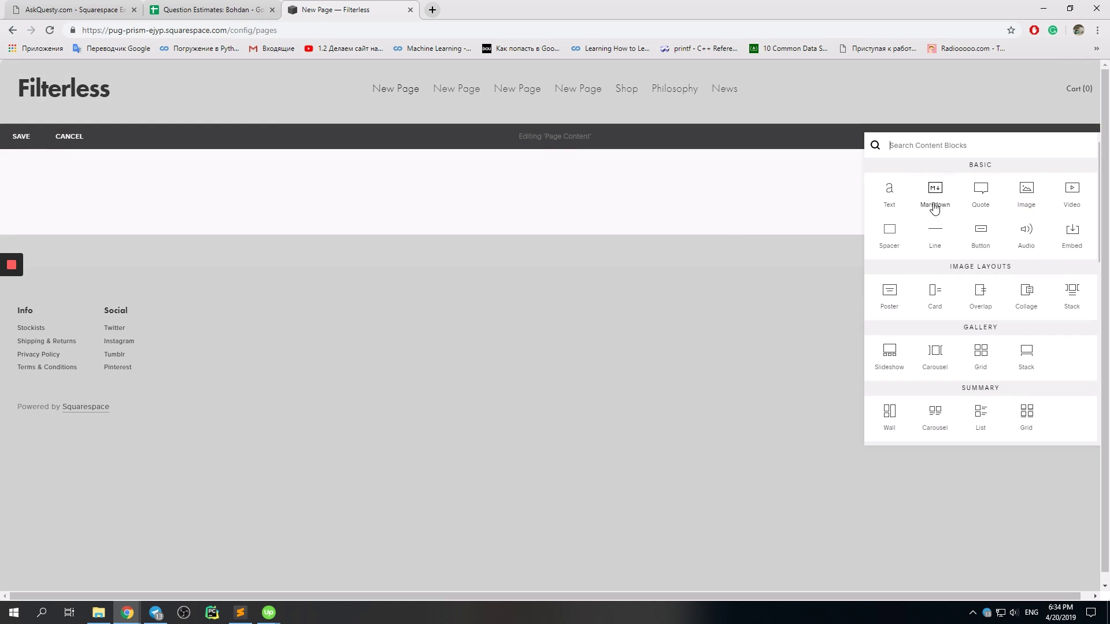
{"action": "scroll", "coordinate": [1080, 322], "scroll_direction": "down", "scroll_amount": 5}
{"action": "scroll", "coordinate": [1051, 317], "scroll_direction": "up", "scroll_amount": 4}
{"action": "scroll", "coordinate": [1052, 330], "scroll_direction": "up", "scroll_amount": 1}
{"action": "scroll", "coordinate": [1070, 245], "scroll_direction": "down", "scroll_amount": 2}
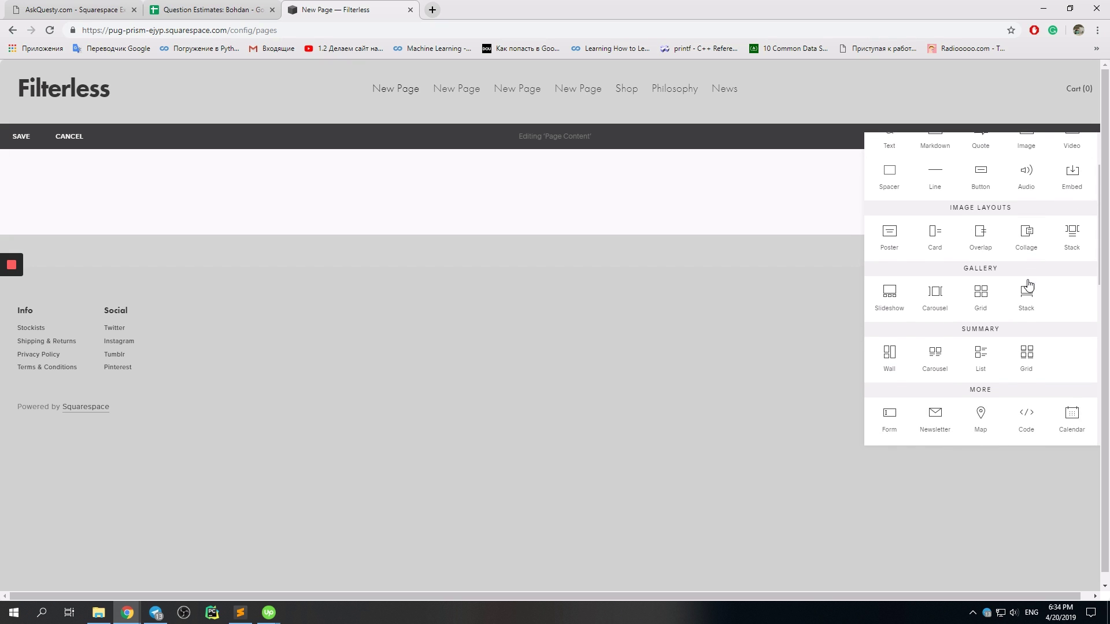
{"action": "scroll", "coordinate": [1024, 257], "scroll_direction": "down", "scroll_amount": 2}
{"action": "scroll", "coordinate": [991, 297], "scroll_direction": "down", "scroll_amount": 2}
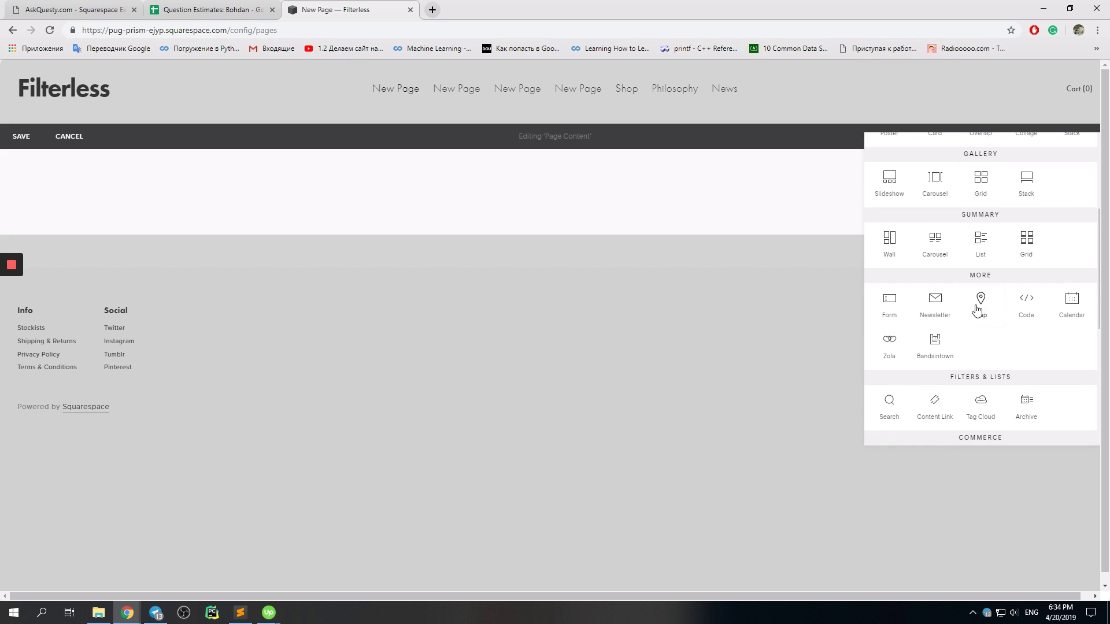
{"action": "scroll", "coordinate": [1036, 311], "scroll_direction": "down", "scroll_amount": 2}
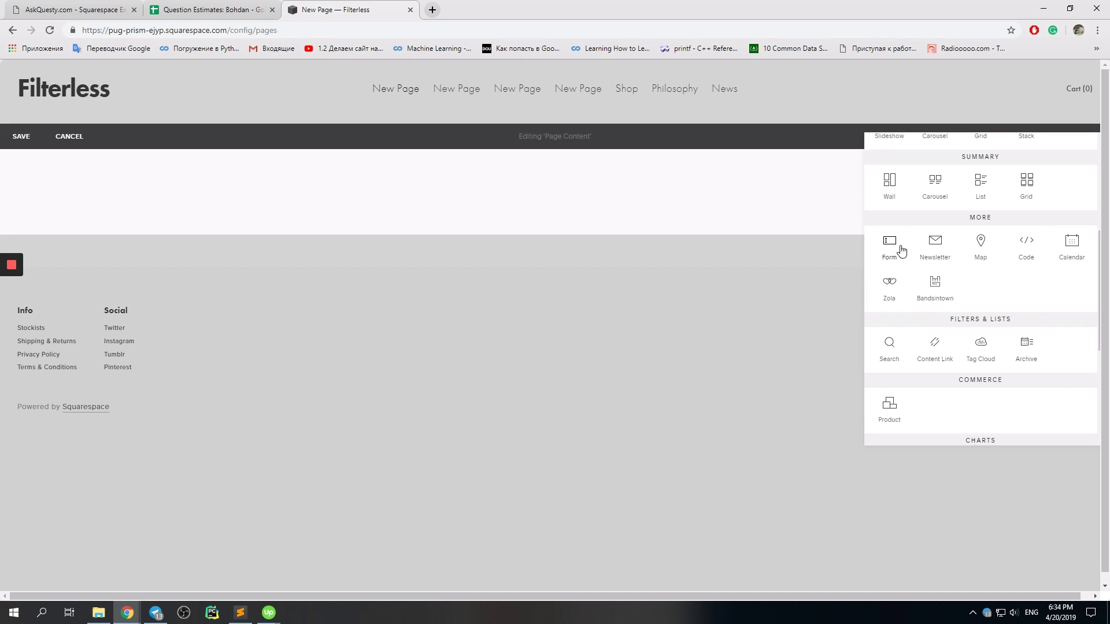
{"action": "scroll", "coordinate": [980, 307], "scroll_direction": "down", "scroll_amount": 2}
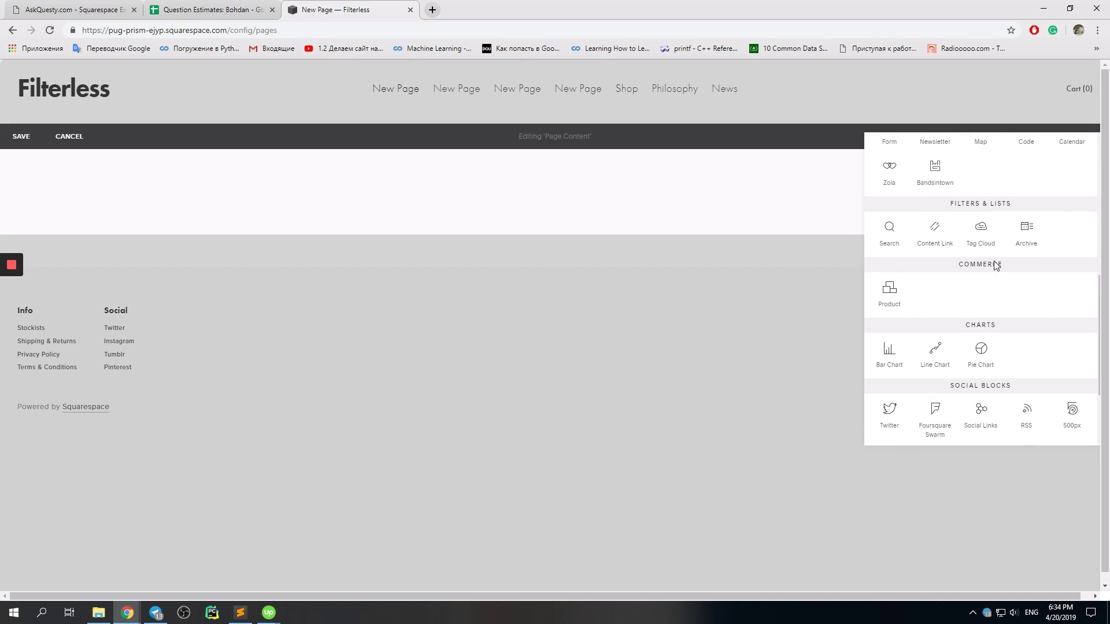
{"action": "scroll", "coordinate": [965, 236], "scroll_direction": "down", "scroll_amount": 1}
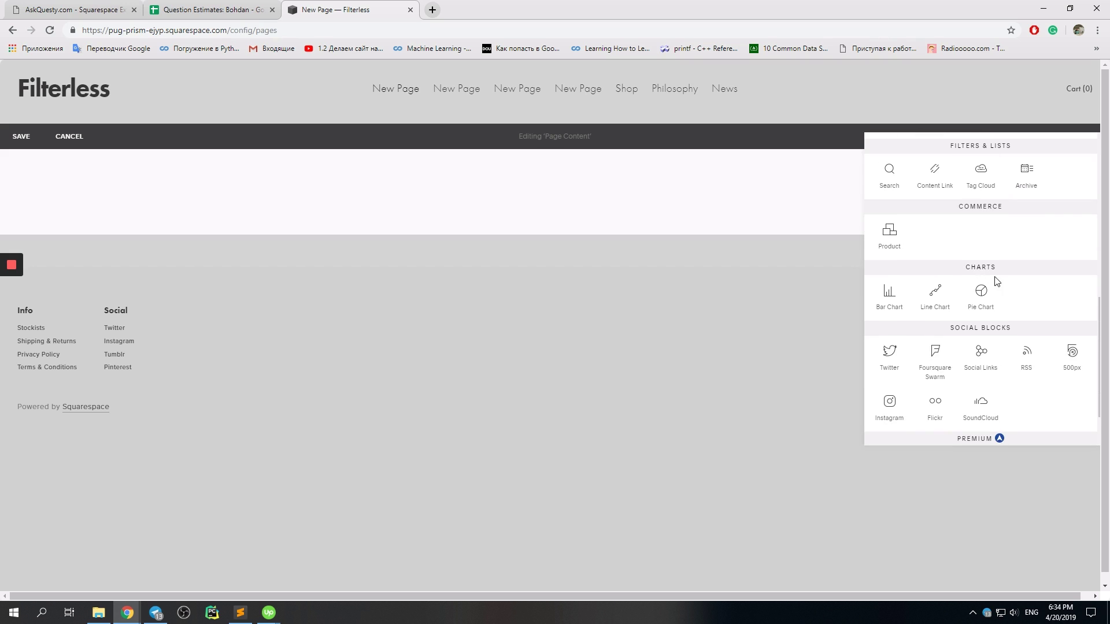
{"action": "scroll", "coordinate": [984, 273], "scroll_direction": "down", "scroll_amount": 1}
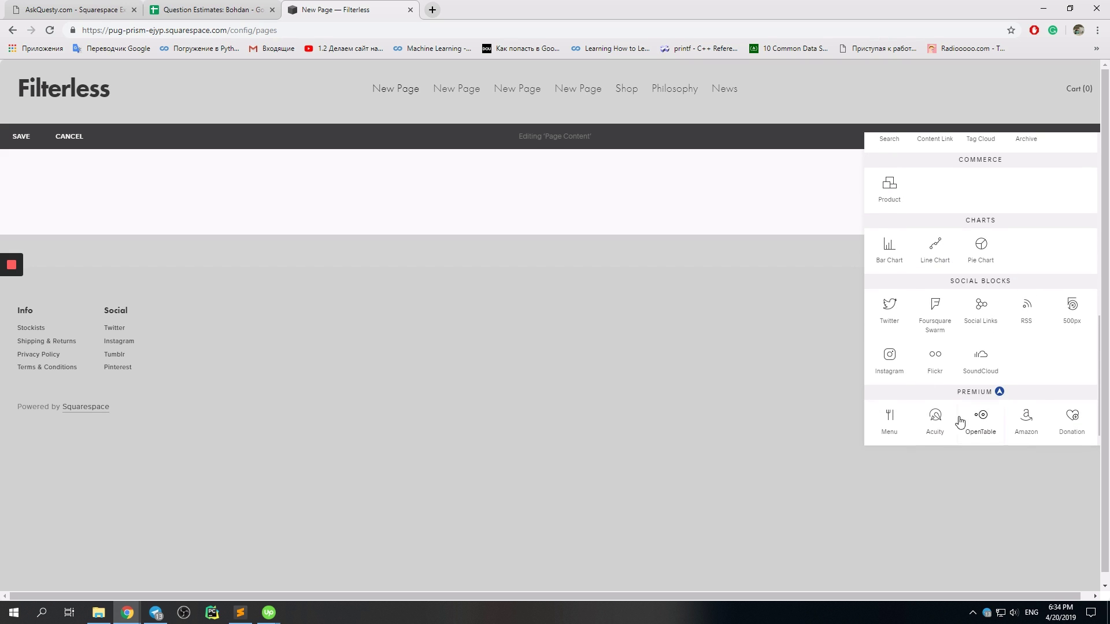
{"action": "left_click", "coordinate": [722, 369]}
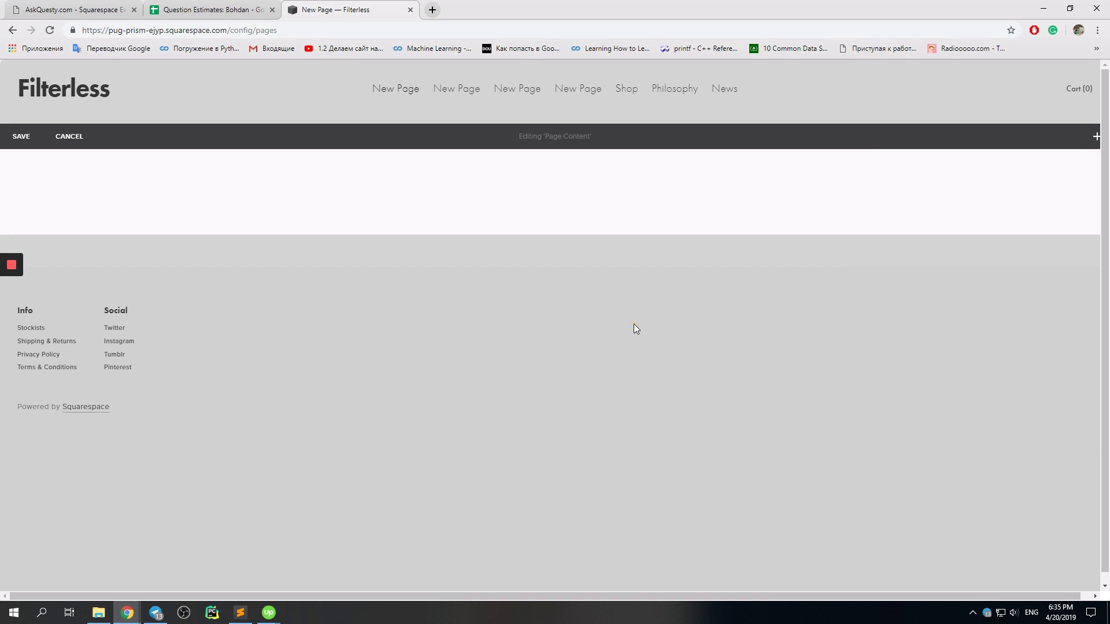
- Cancel editing the blank page and confirm leaving without saving
{"action": "left_click", "coordinate": [87, 137]}
{"action": "left_click", "coordinate": [162, 170]}
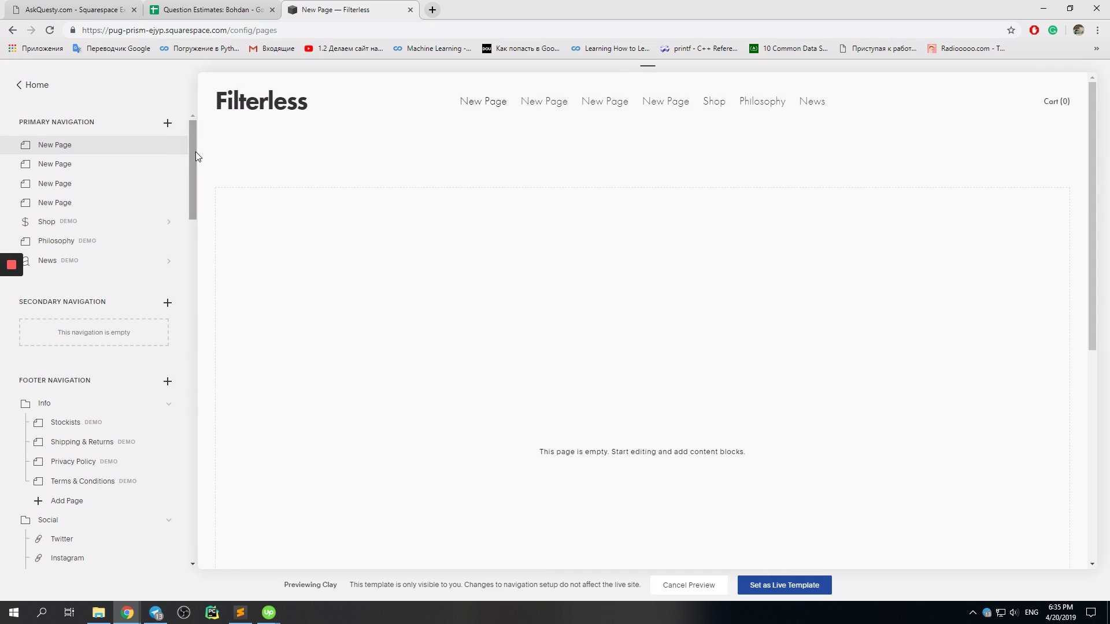